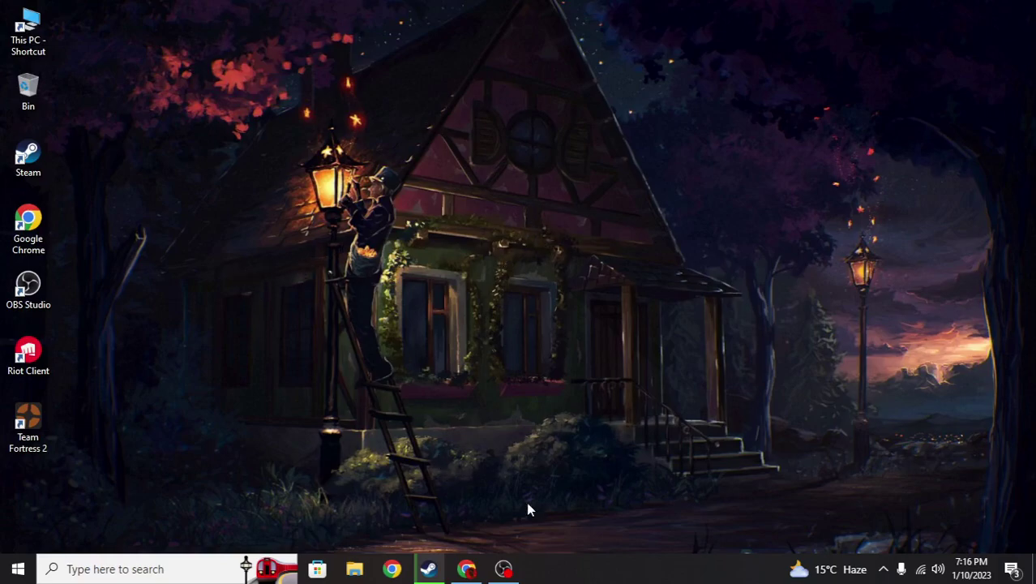
# Step: Restore Chrome and run a web search from a new tab
pyautogui.click(467, 568)
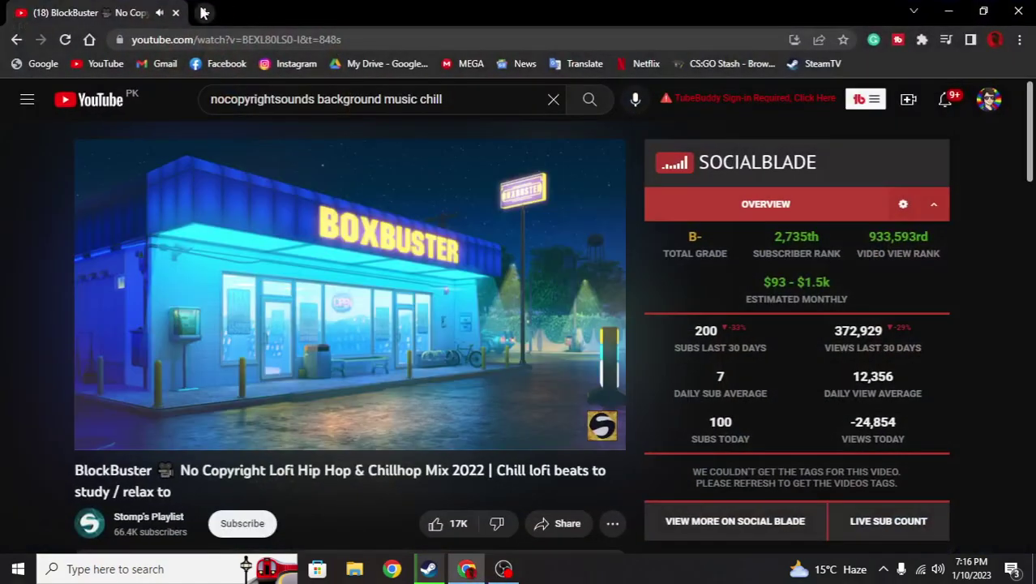
pyautogui.click(204, 12)
pyautogui.write('spo')
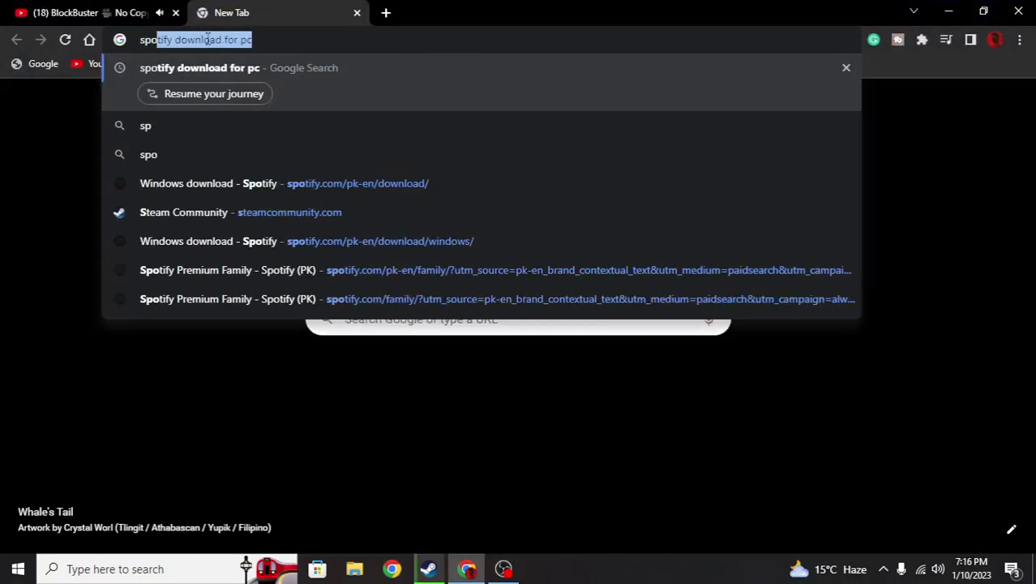
pyautogui.press('BackSpace')
pyautogui.press('BackSpace')
pyautogui.press('BackSpace')
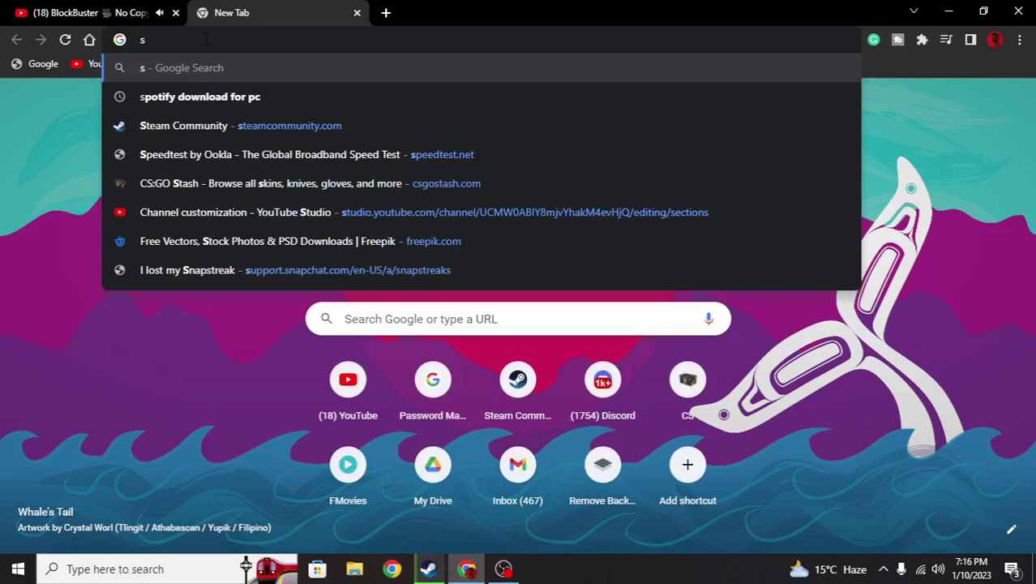
pyautogui.press('Return')
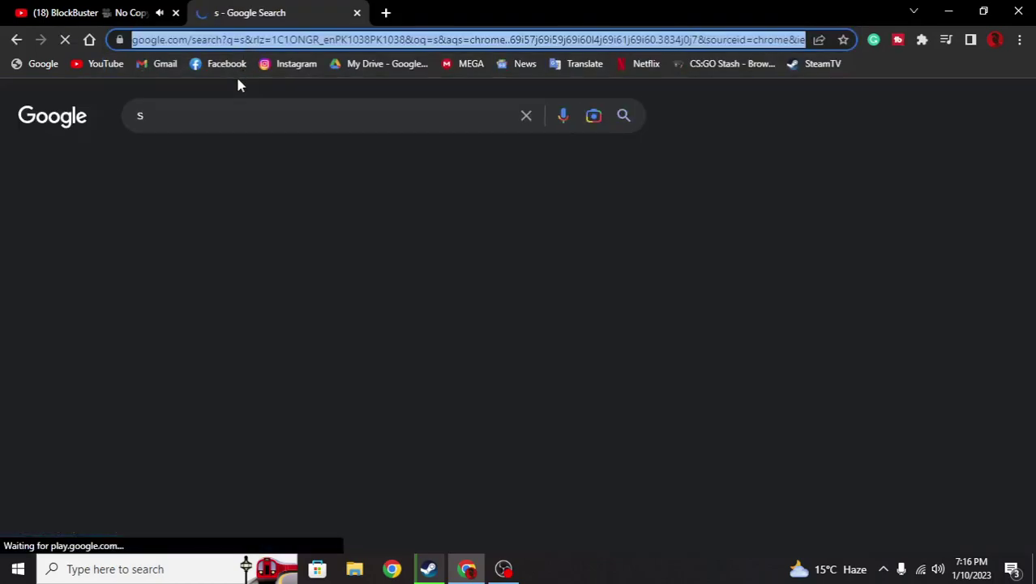
# Step: Search 'spotify download for pc', open Spotify's Windows download page, then minimize Chrome
pyautogui.click(243, 117)
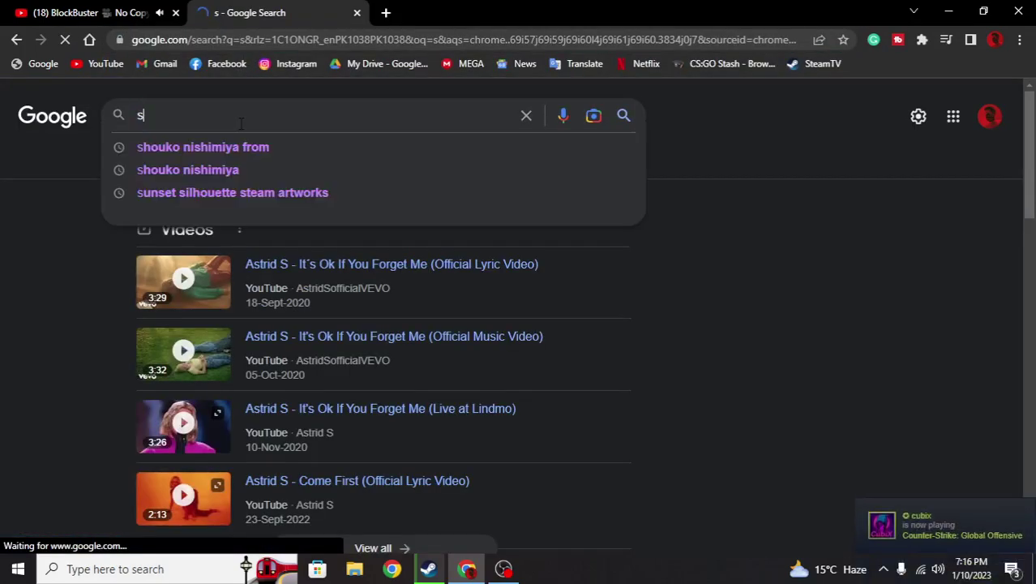
pyautogui.write('po')
pyautogui.click(424, 42)
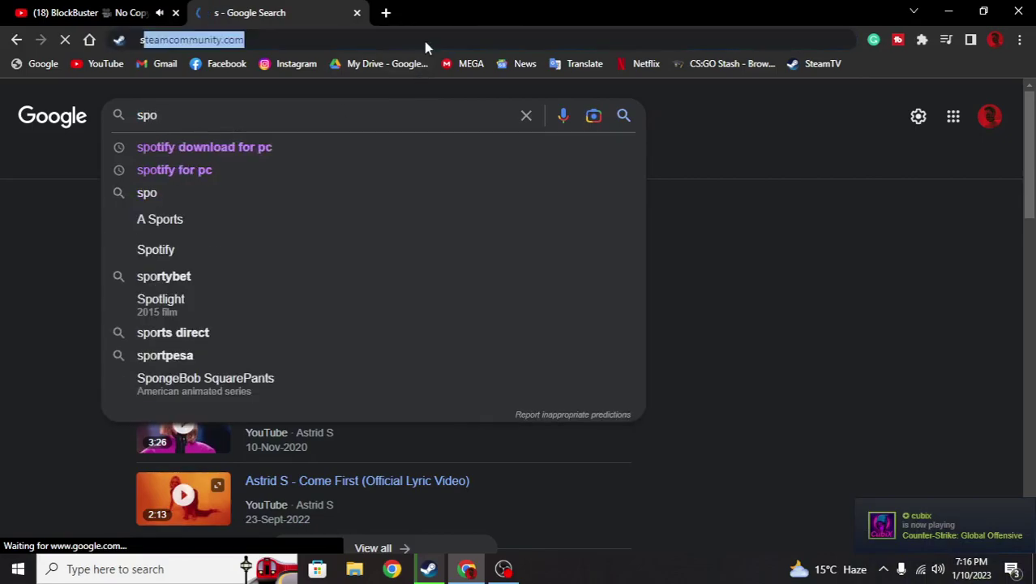
pyautogui.write('spo')
pyautogui.press('Return')
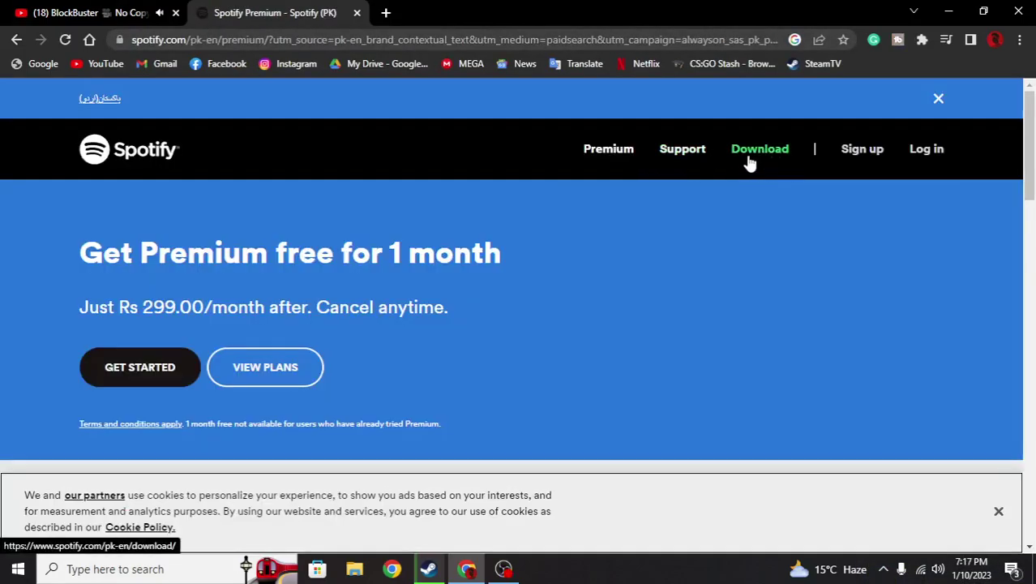
pyautogui.click(749, 154)
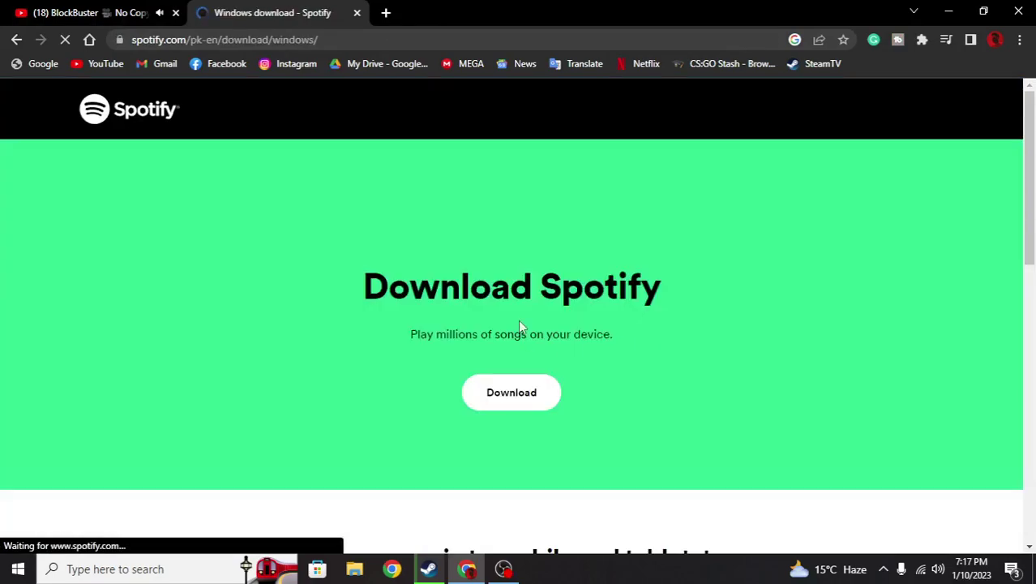
pyautogui.scroll(-1, 535, 324)
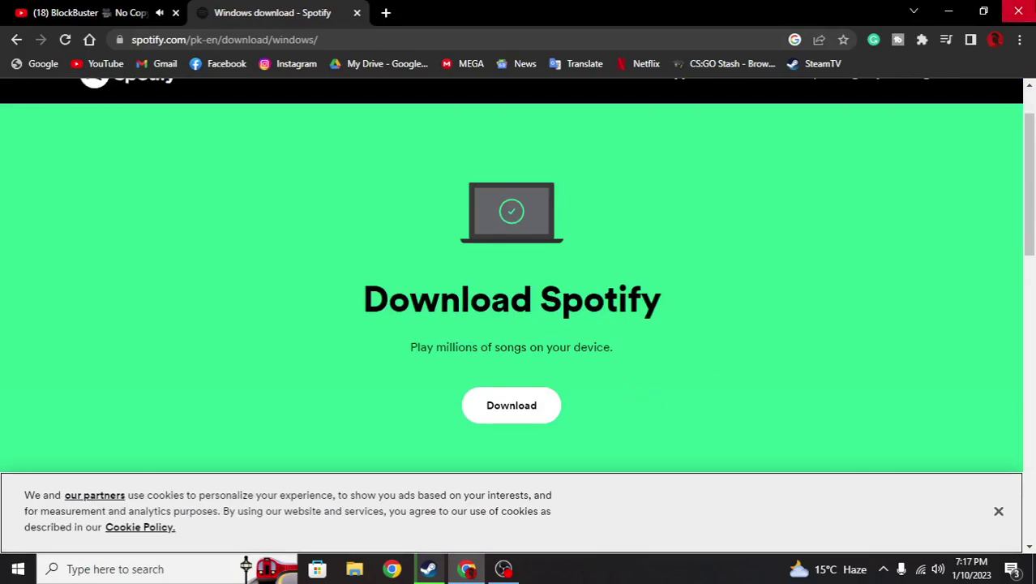
pyautogui.click(949, 11)
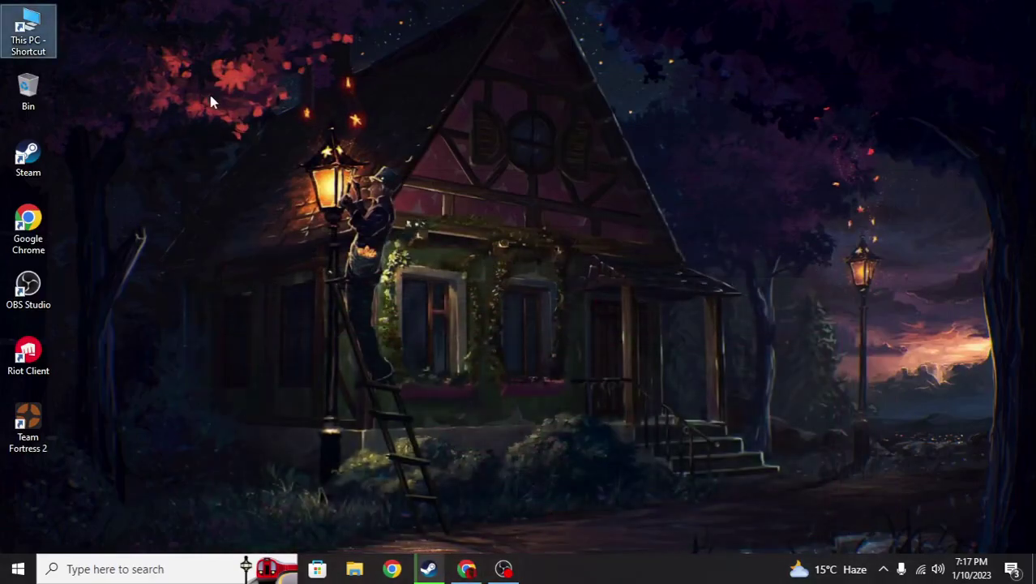
# Step: Launch the SpotifySetup installer from This PC's Downloads folder
pyautogui.doubleClick(28, 32)
pyautogui.click(196, 228)
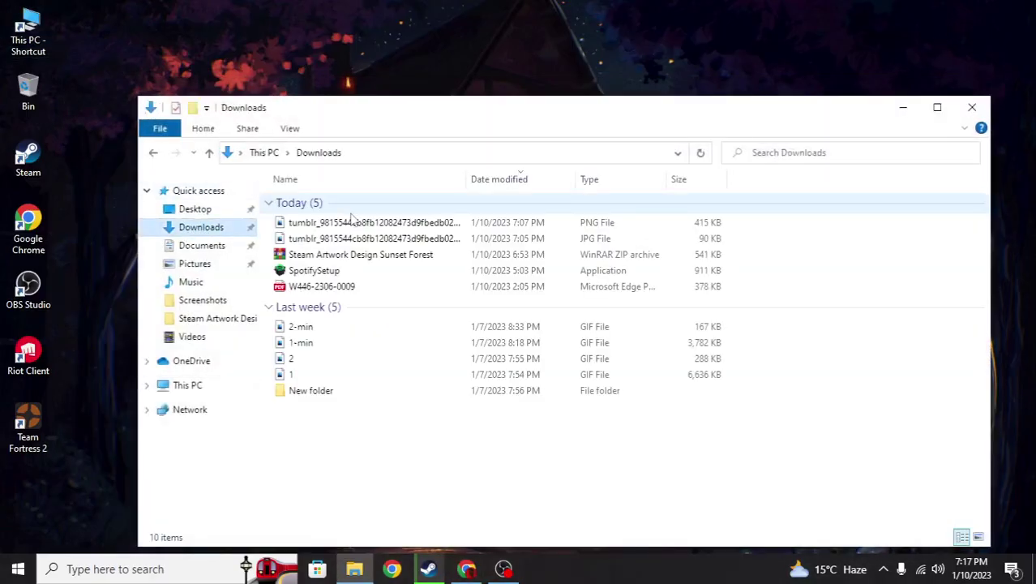
pyautogui.doubleClick(314, 270)
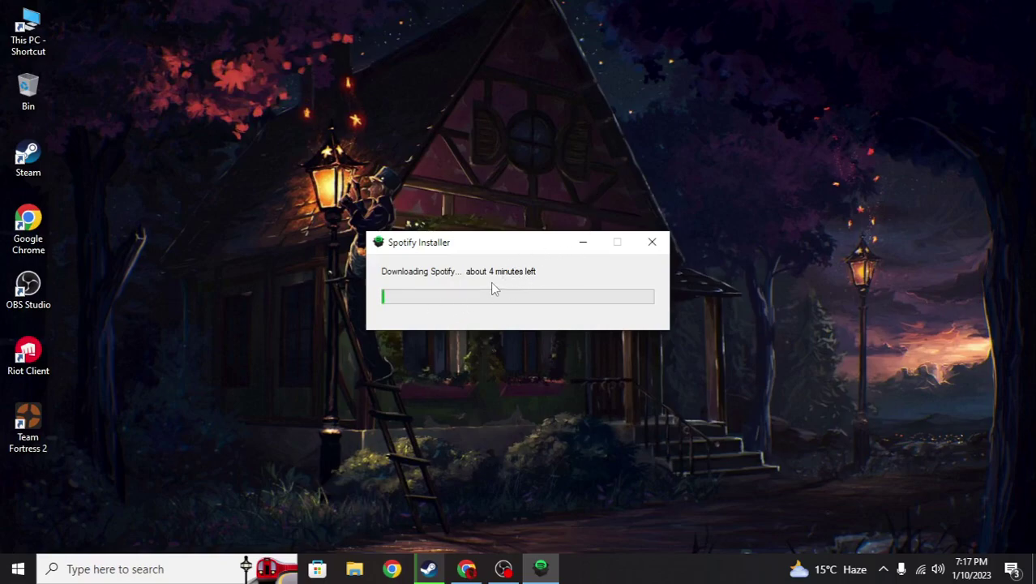
# Step: Minimize the Spotify installer, check the hidden tray icons, and start a Windows search
pyautogui.click(583, 242)
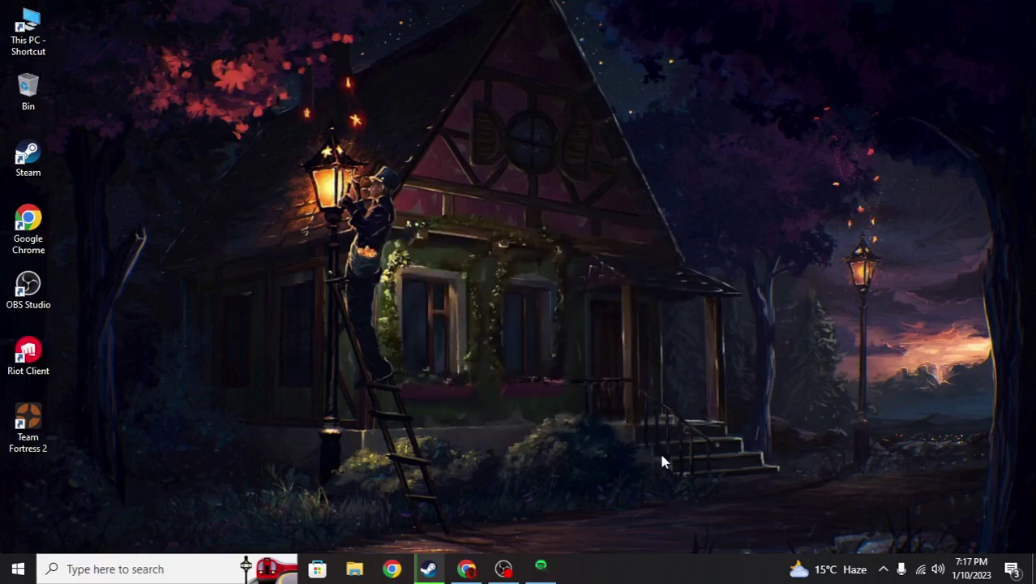
pyautogui.click(883, 568)
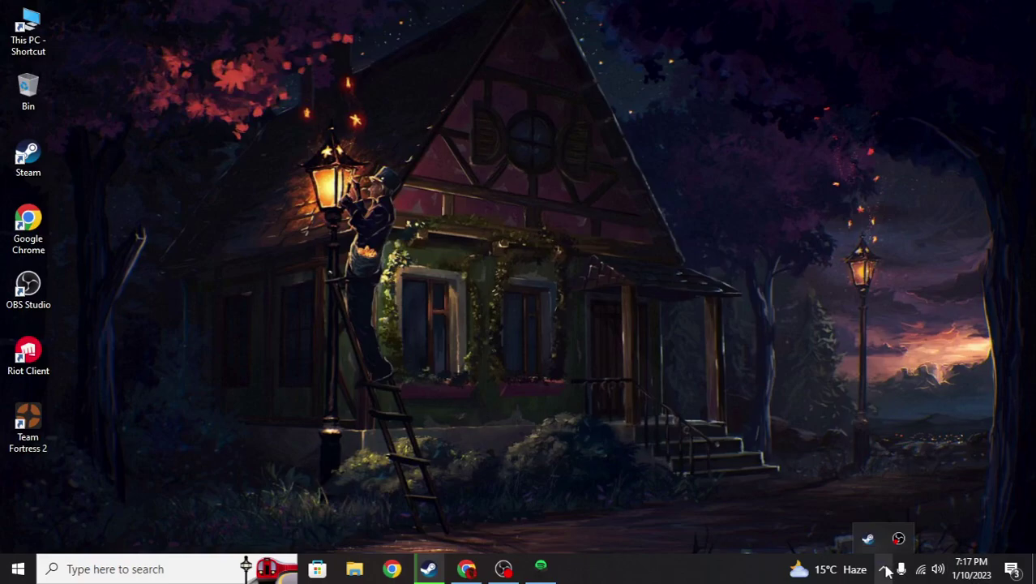
pyautogui.click(883, 568)
pyautogui.click(883, 568)
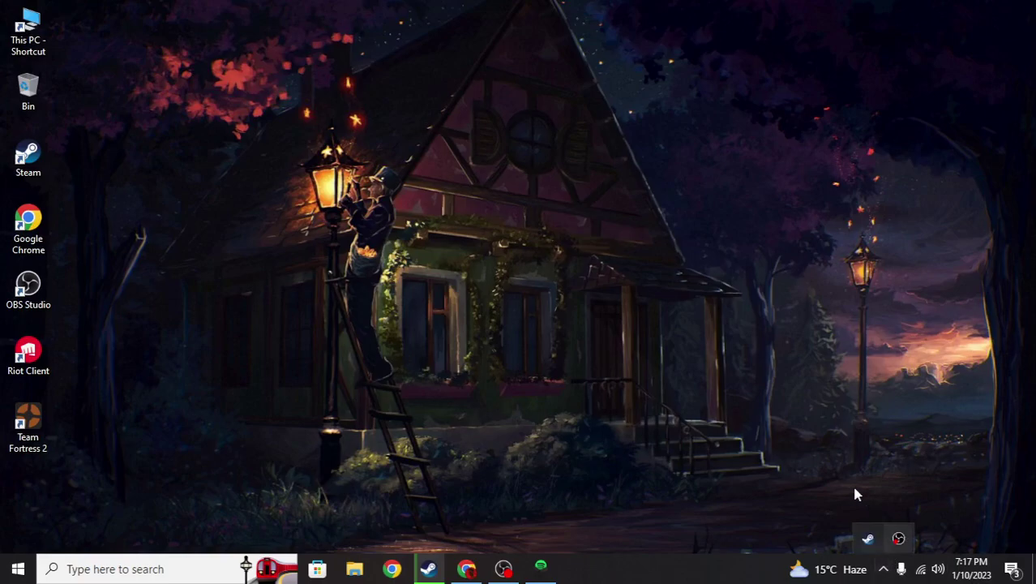
pyautogui.click(884, 568)
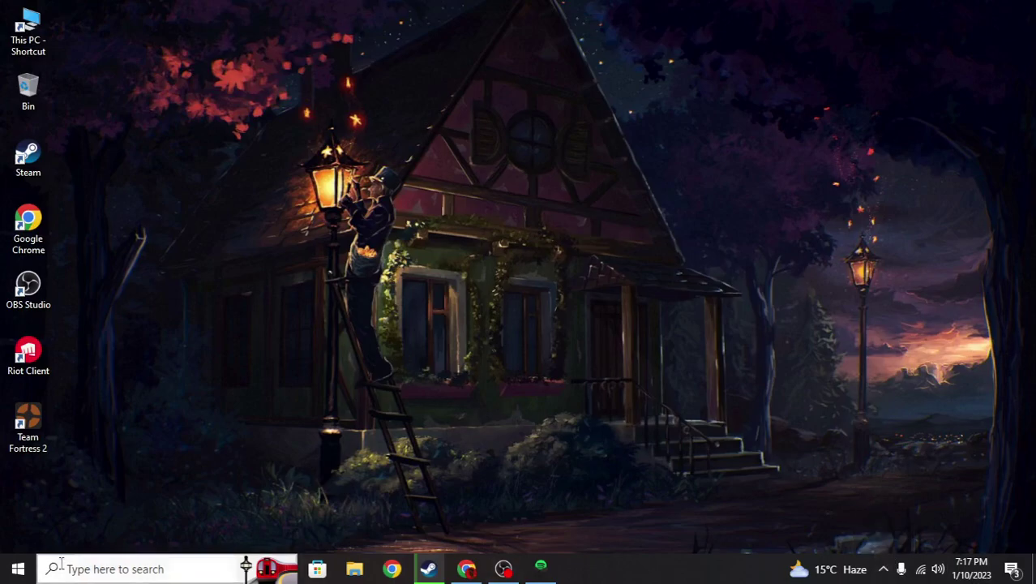
pyautogui.click(151, 568)
pyautogui.write('win')
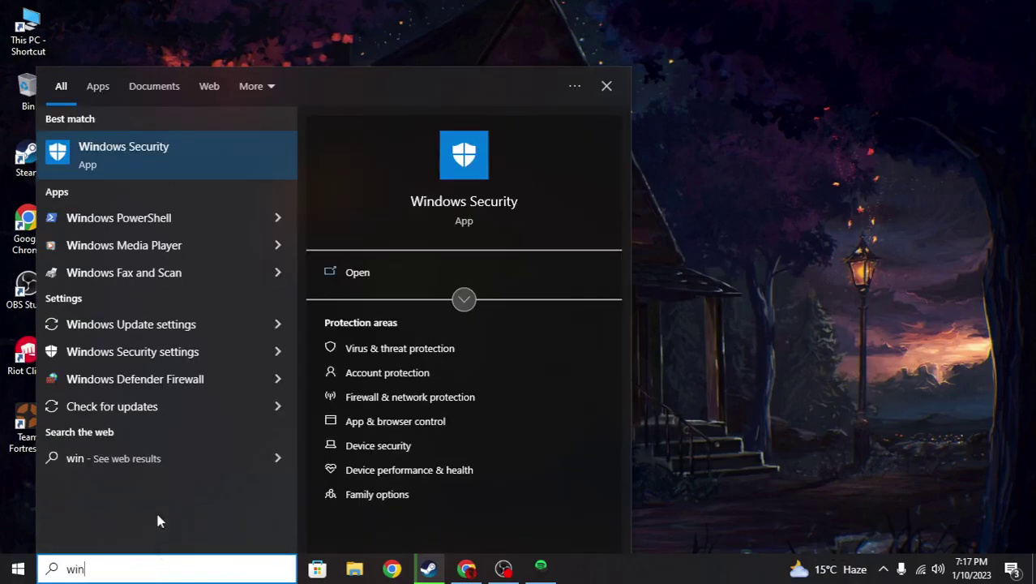
# Step: Open Windows Security's Virus & threat protection settings, checking the Spotify installer's progress midway
pyautogui.click(191, 150)
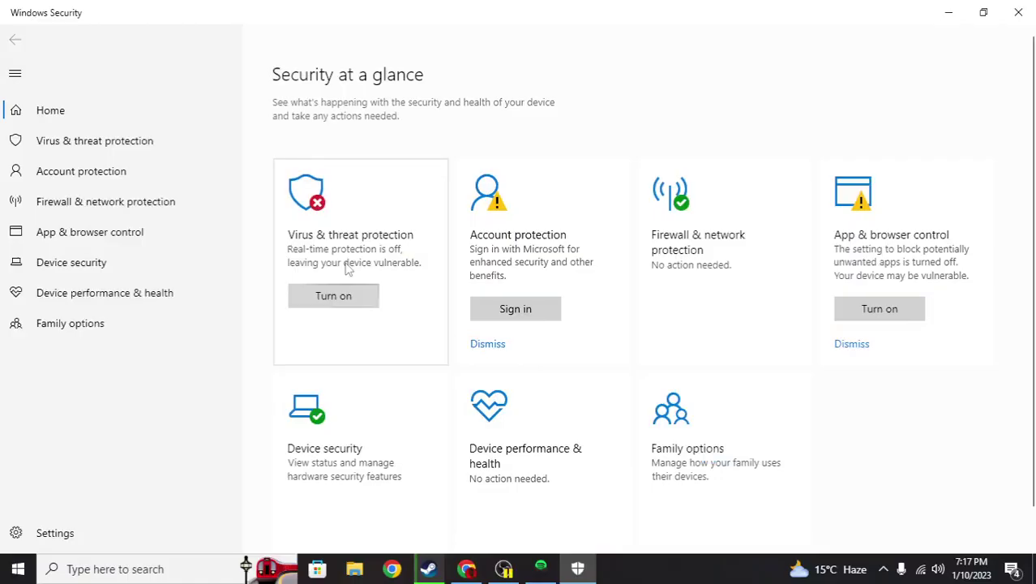
pyautogui.click(349, 259)
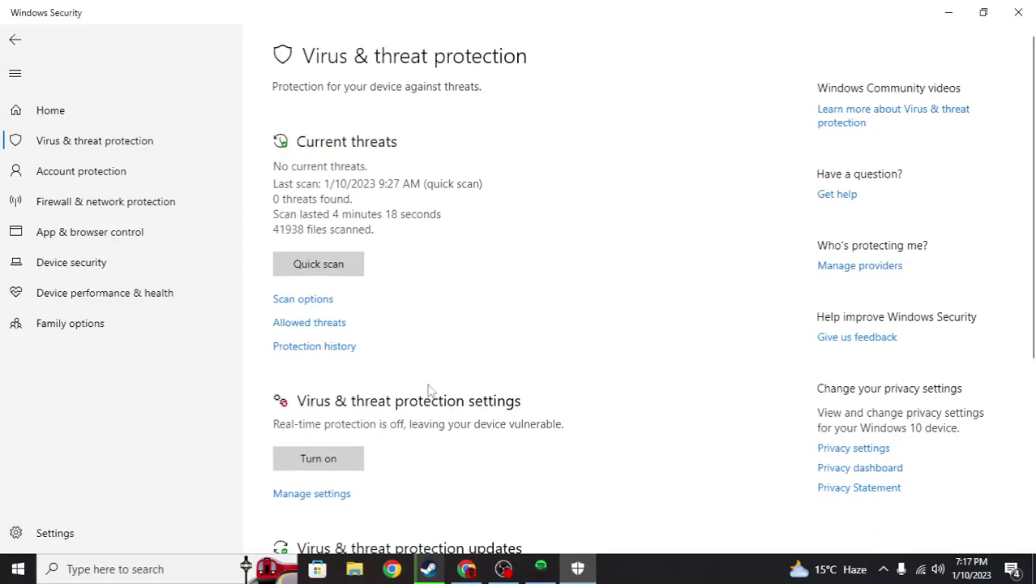
pyautogui.scroll(-1, 429, 391)
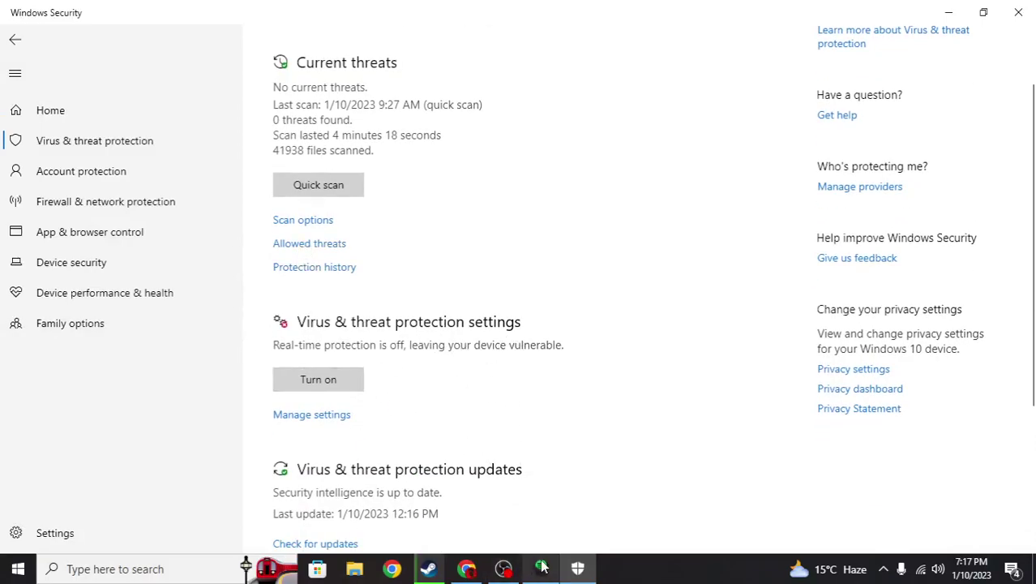
pyautogui.click(542, 567)
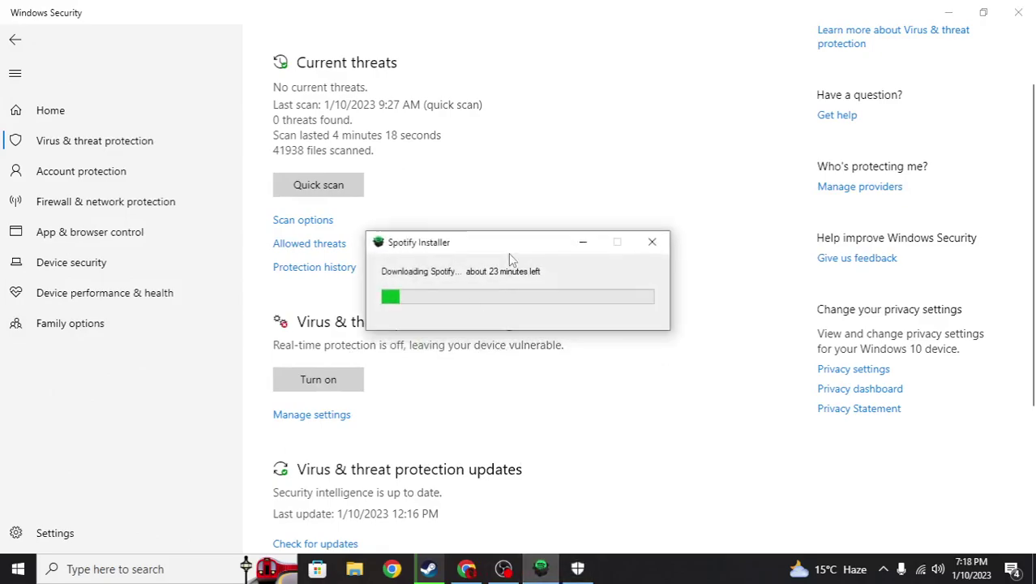
pyautogui.click(583, 241)
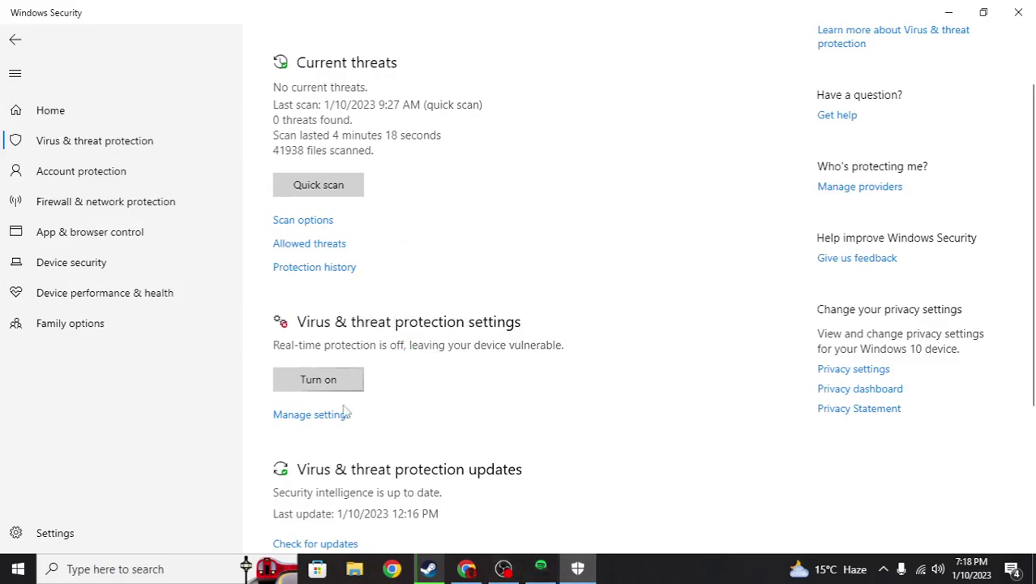
pyautogui.scroll(1, 581, 459)
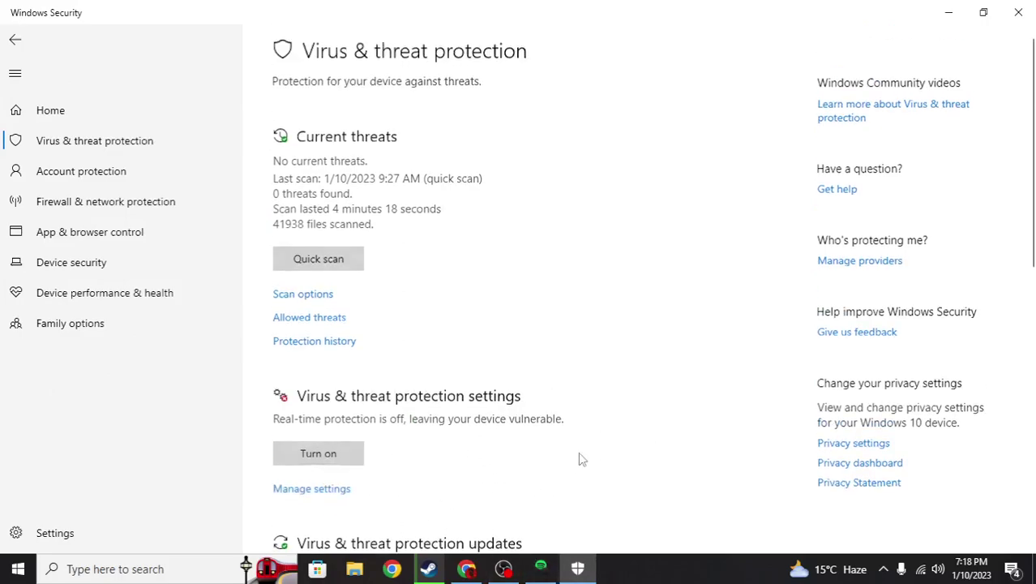
pyautogui.click(311, 488)
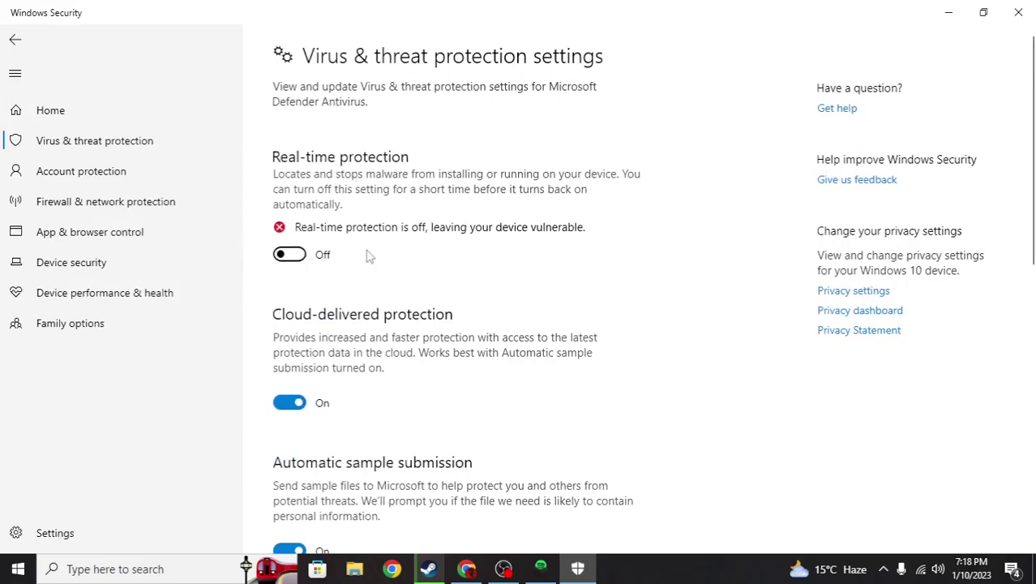
# Step: Close Windows Security, restore the Spotify installer, and nudge its window right and down
pyautogui.click(1018, 12)
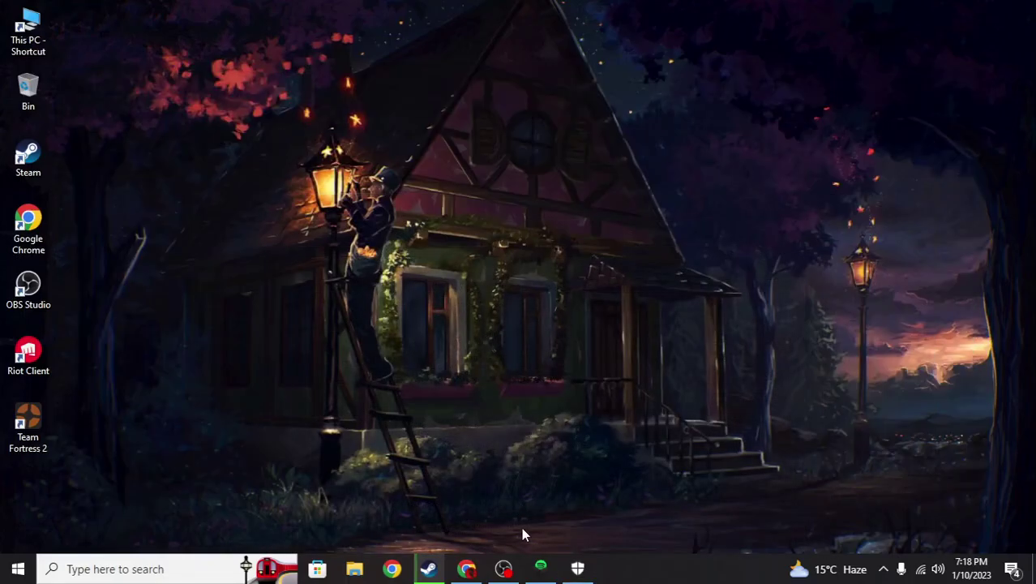
pyautogui.click(540, 568)
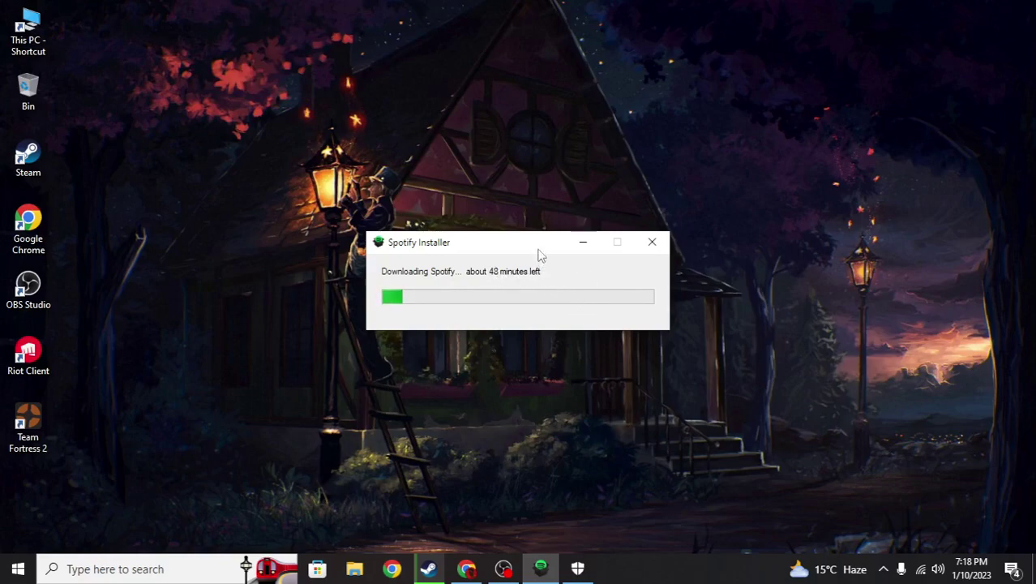
pyautogui.moveTo(540, 247)
pyautogui.mouseDown()
pyautogui.moveTo(449, 259)
pyautogui.moveTo(576, 200)
pyautogui.moveTo(579, 257)
pyautogui.mouseUp()
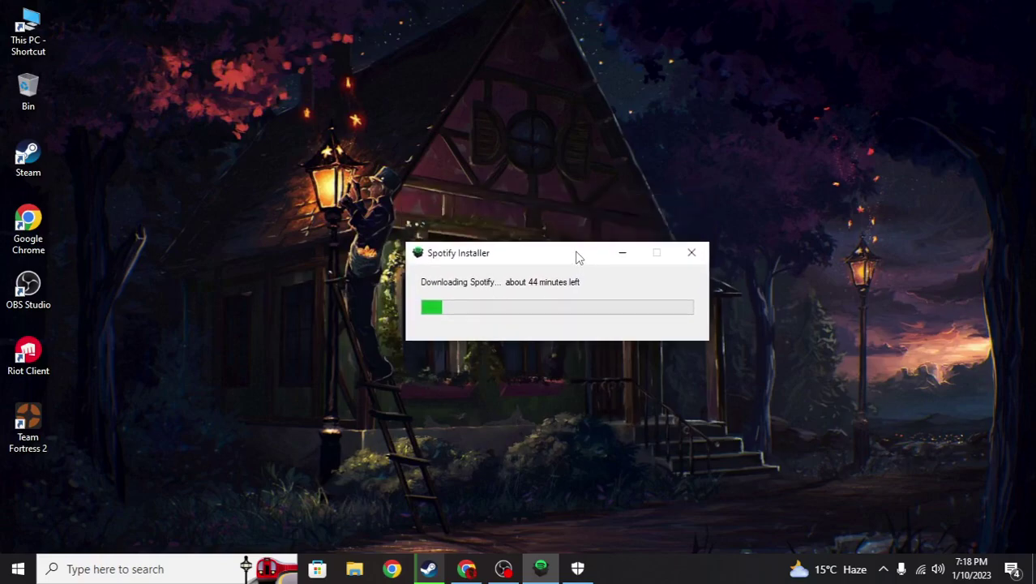